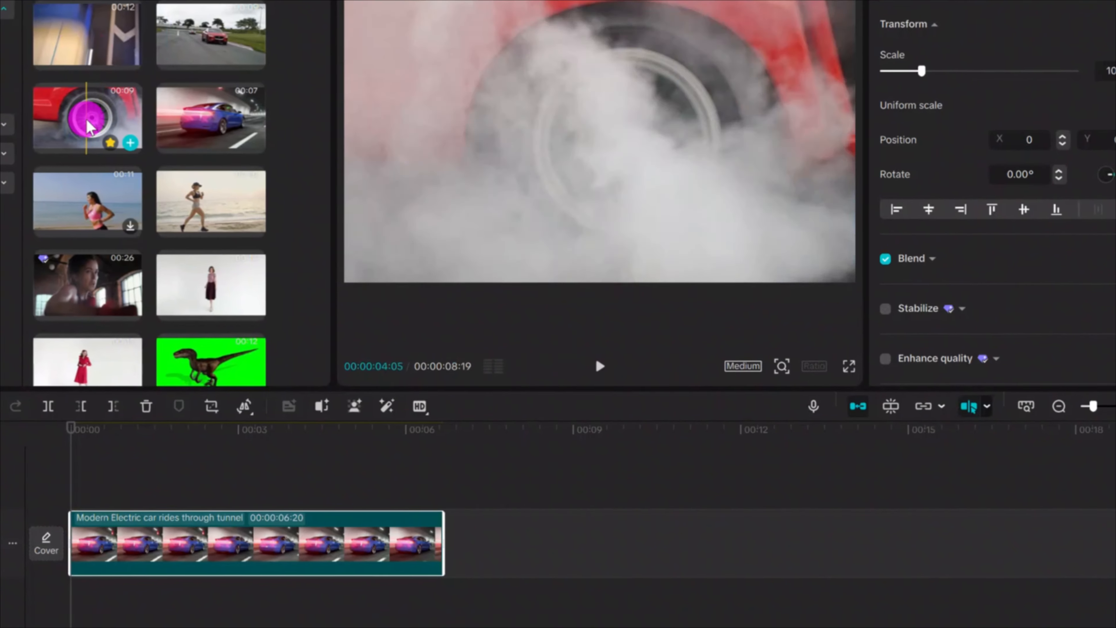
- Append the burning tire clip directly after the electric car tunnel clip and play through the cut between them
left_click_drag(94, 121, 456, 539)
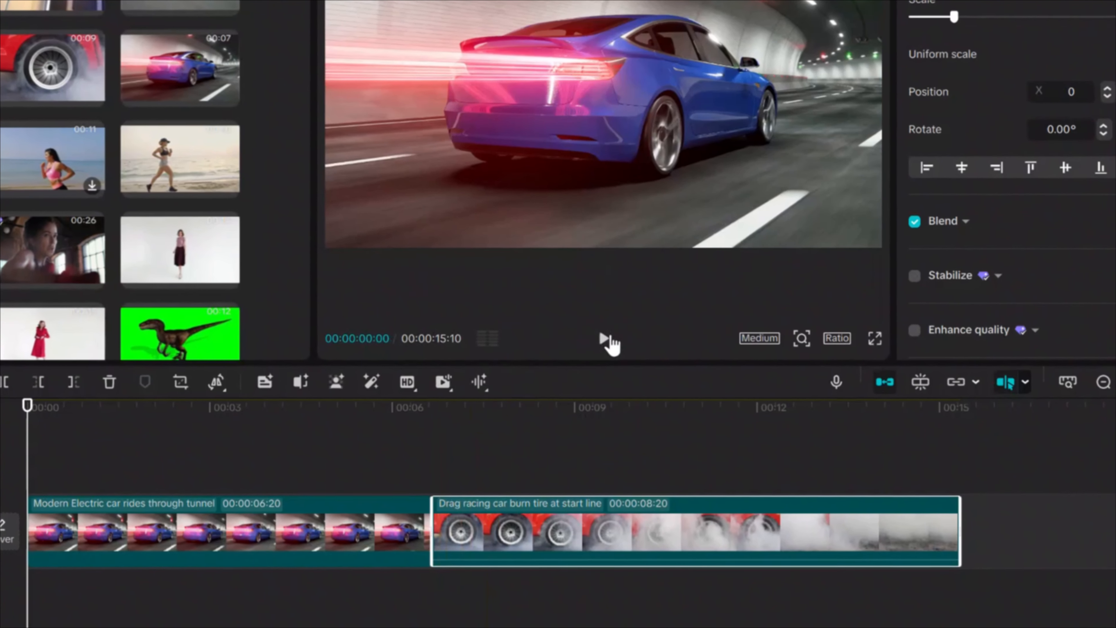
left_click(607, 340)
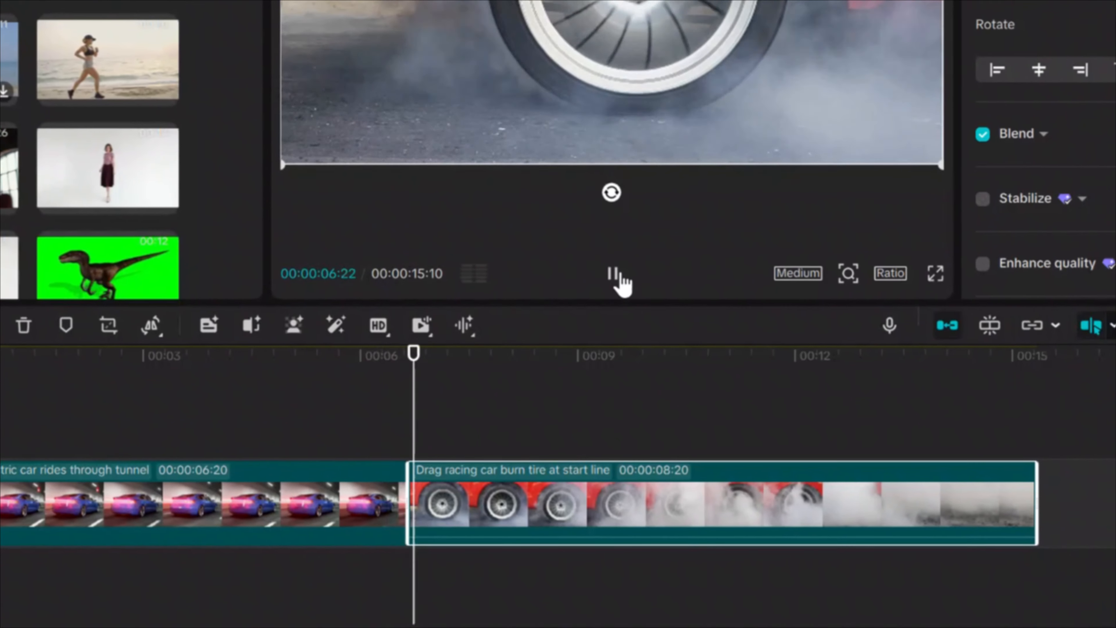
left_click(619, 291)
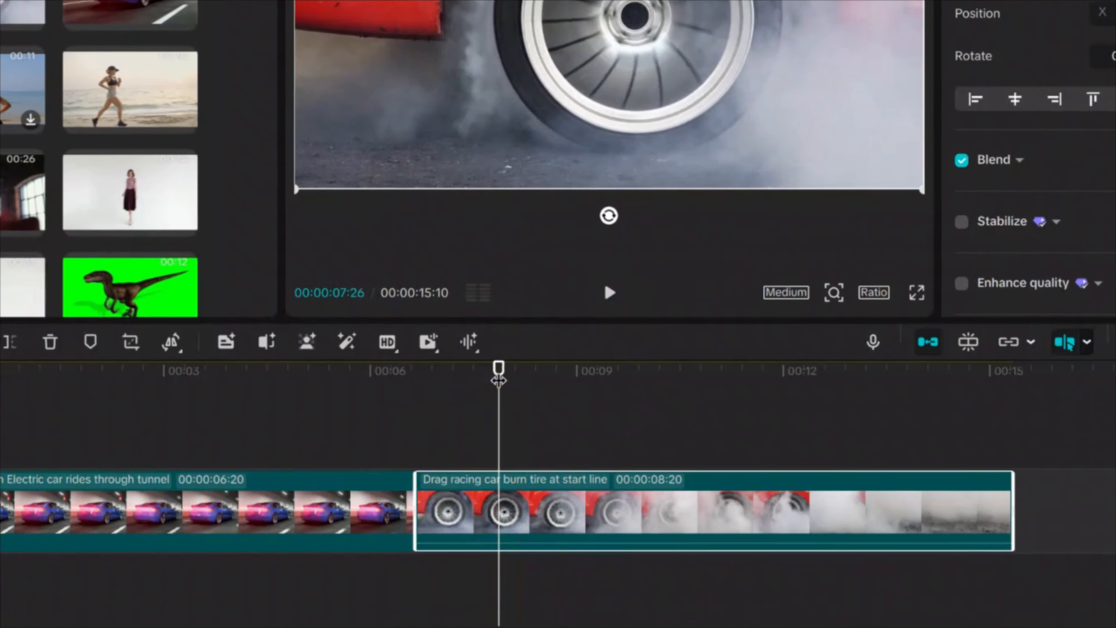
- Add the Woosh transition at the cut between the tunnel car clip and the burning tire clip, and preview it
left_click_drag(493, 343, 408, 365)
left_click_drag(440, 430, 432, 430)
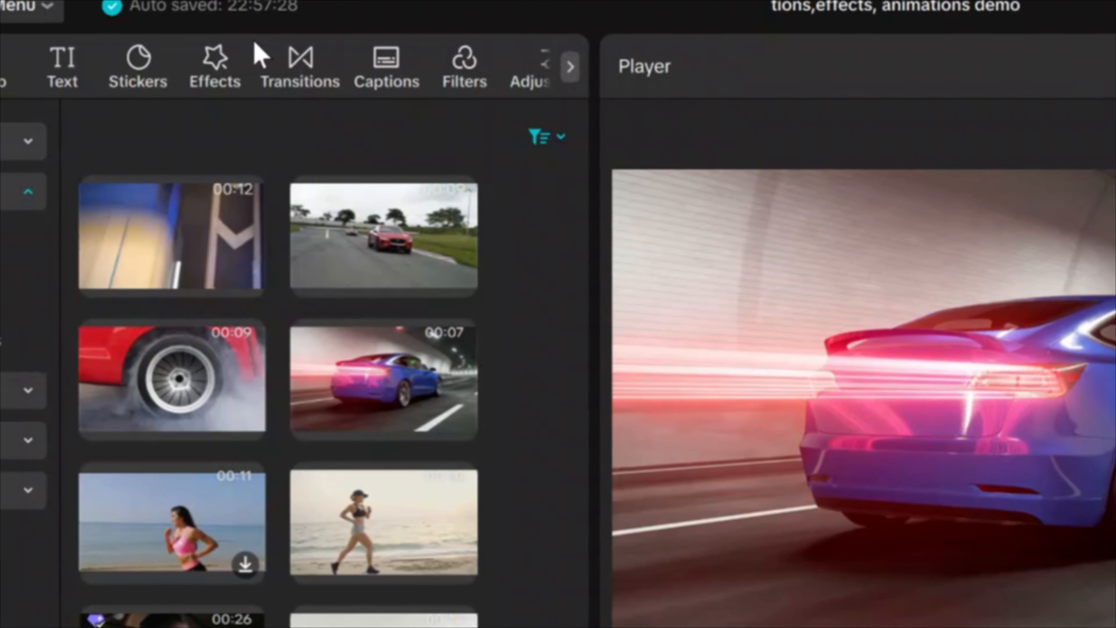
left_click(244, 69)
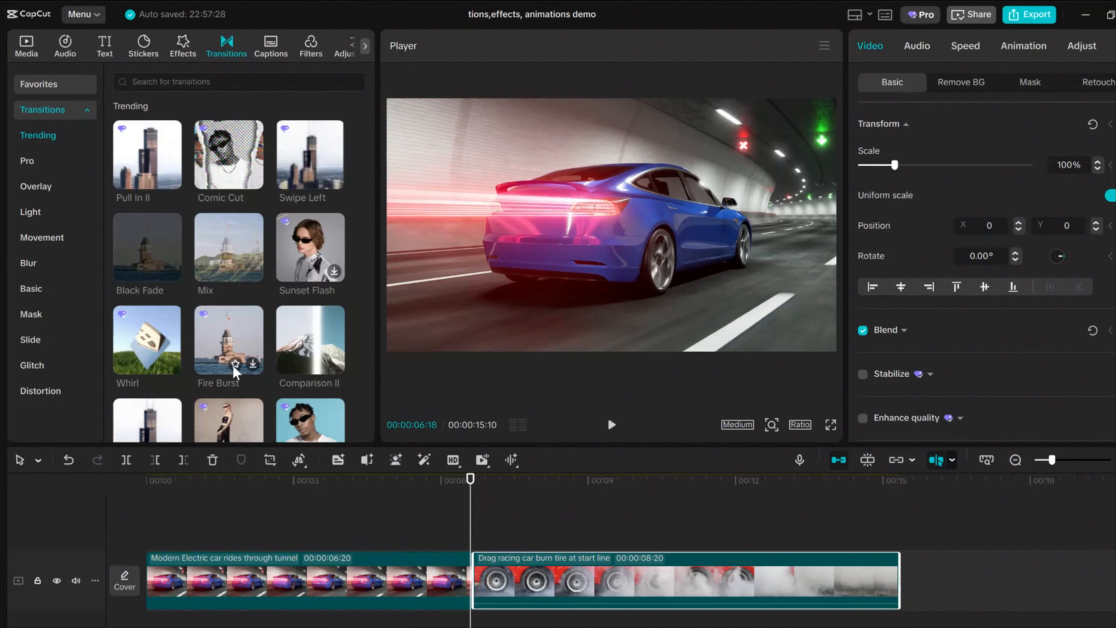
scroll(235, 371, "down", 10)
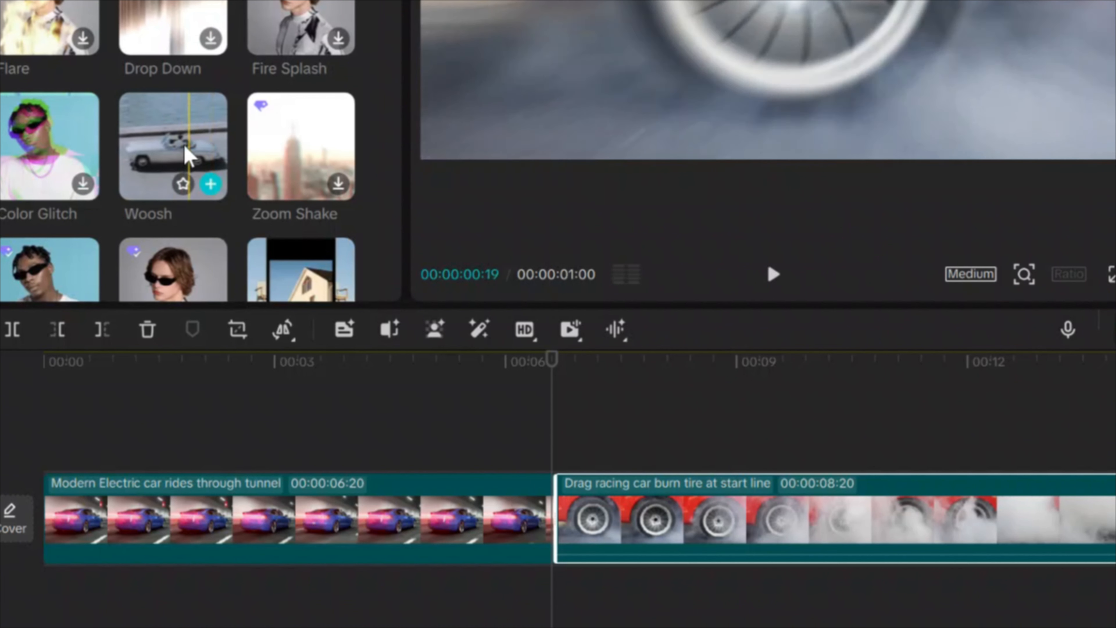
left_click_drag(182, 154, 400, 397)
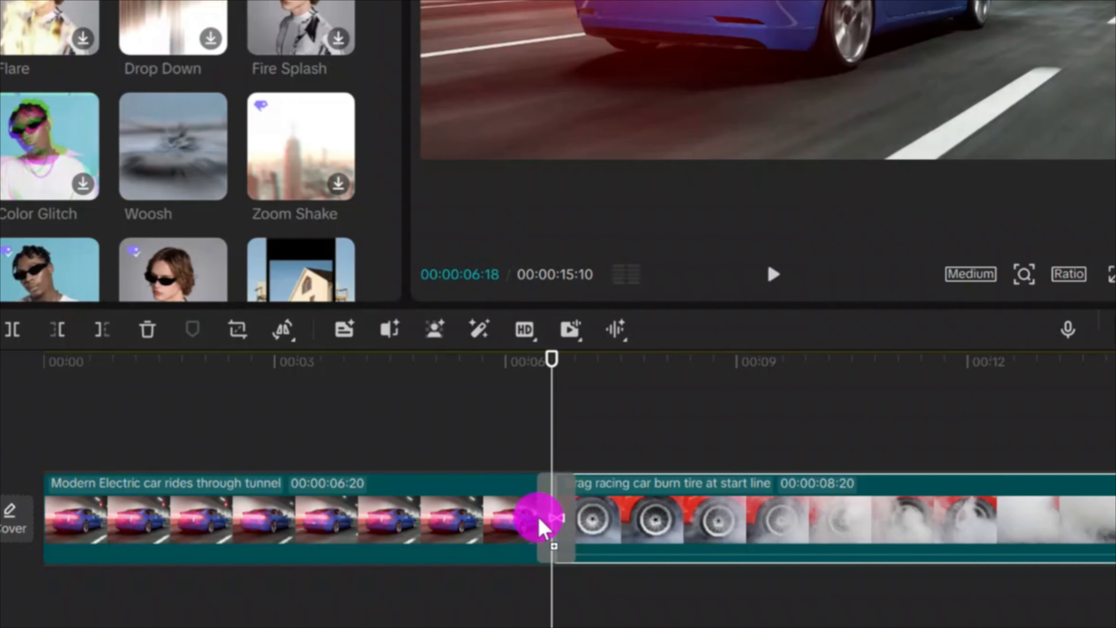
left_click_drag(542, 528, 543, 525)
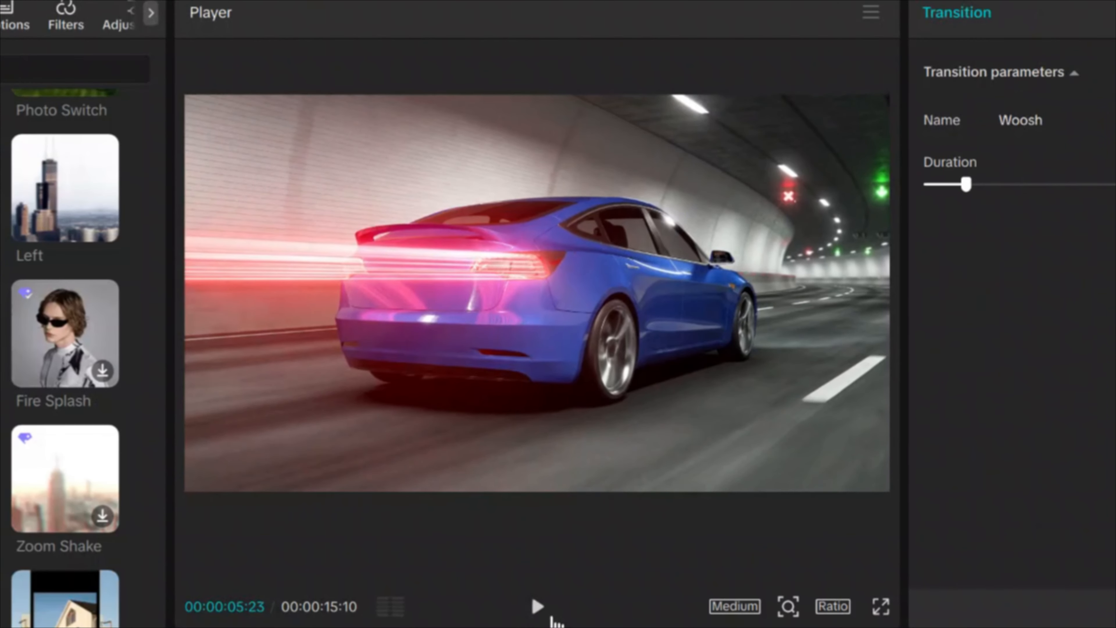
left_click(774, 274)
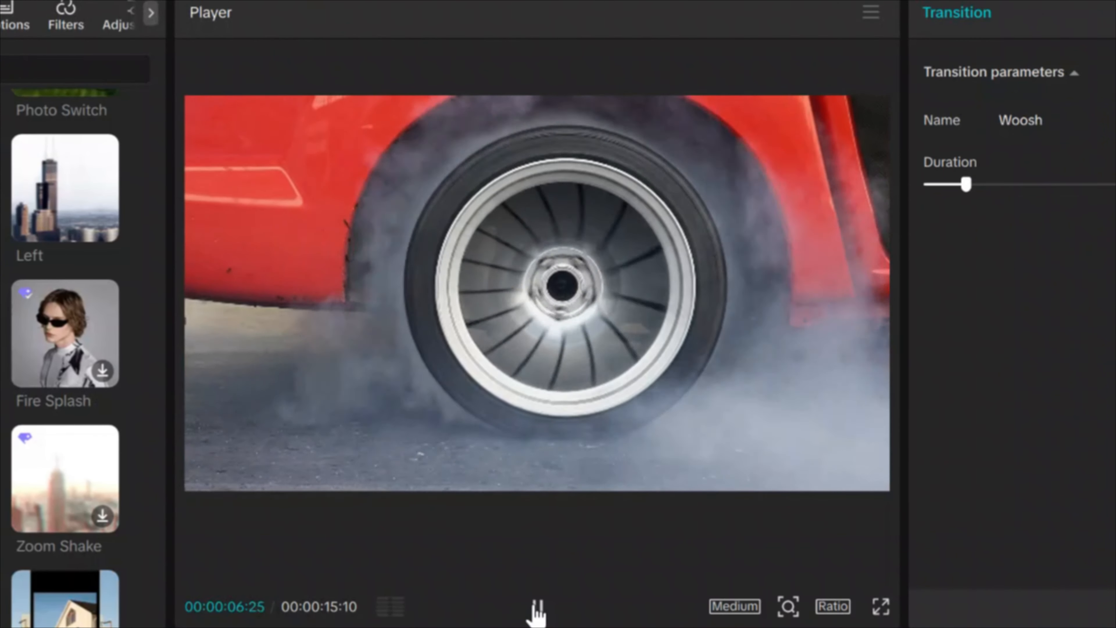
left_click(537, 609)
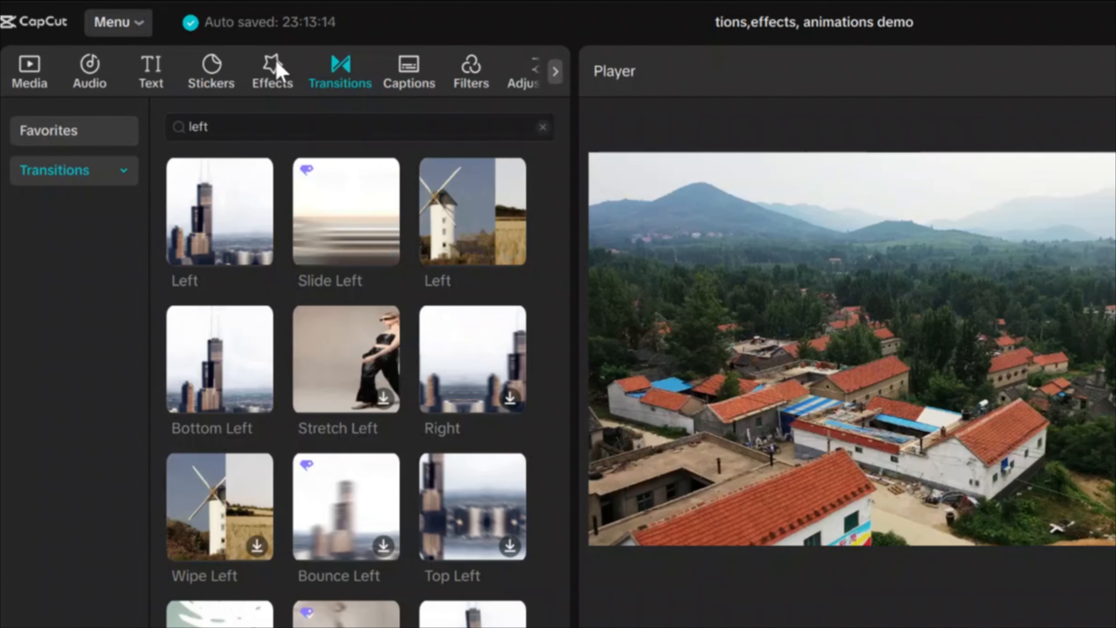
- Place the Mist video effect above the village clip from its start and extend it over the clip's length
left_click(276, 70)
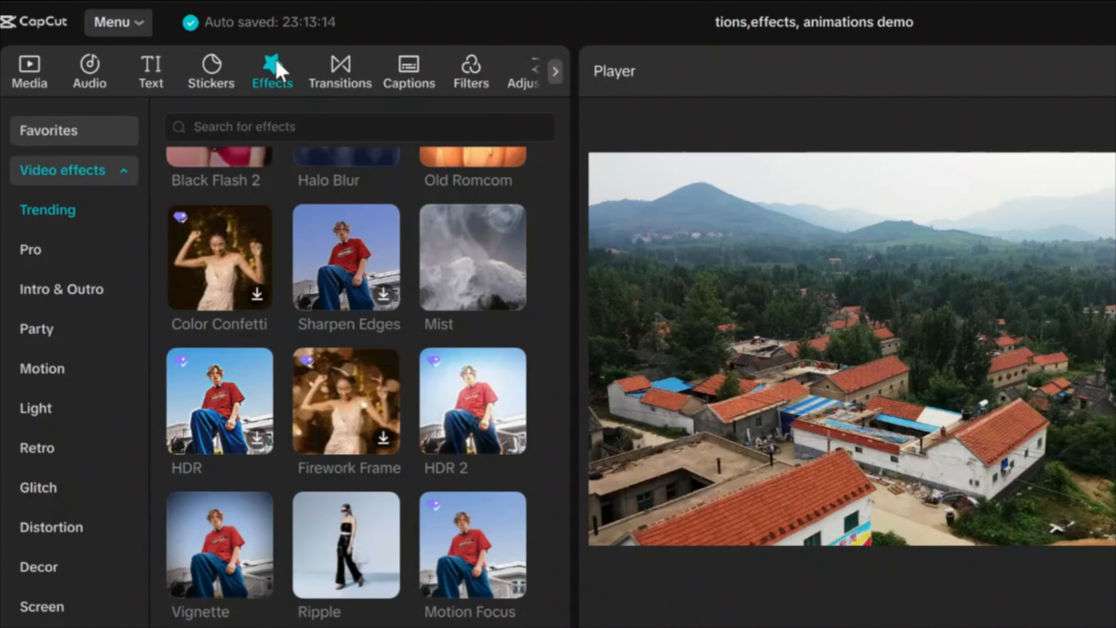
scroll(345, 295, "up", 5)
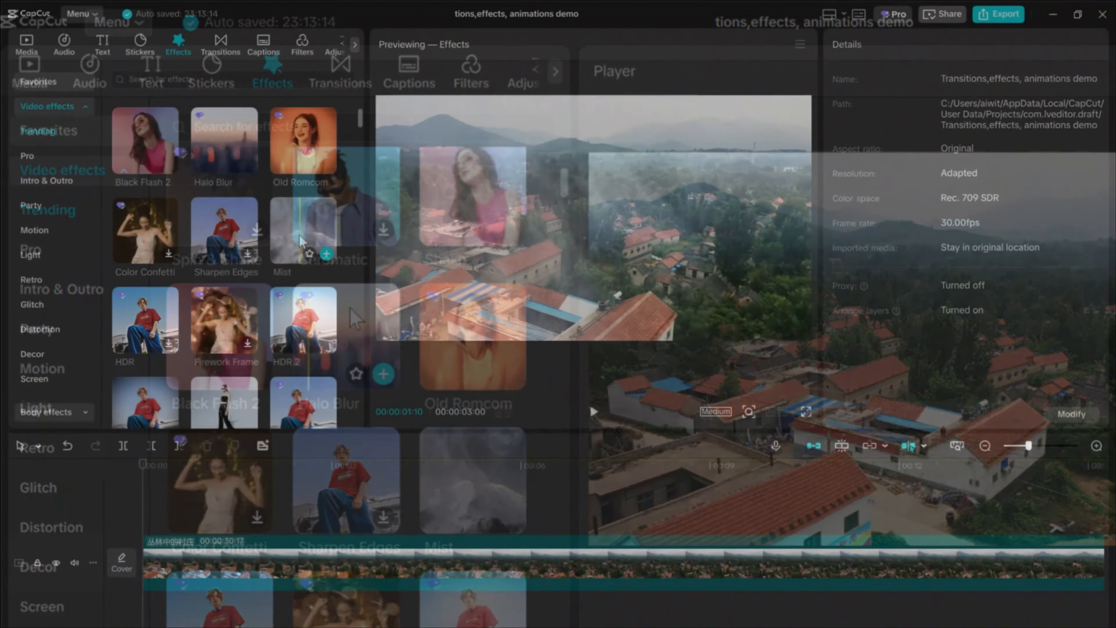
left_click(467, 264)
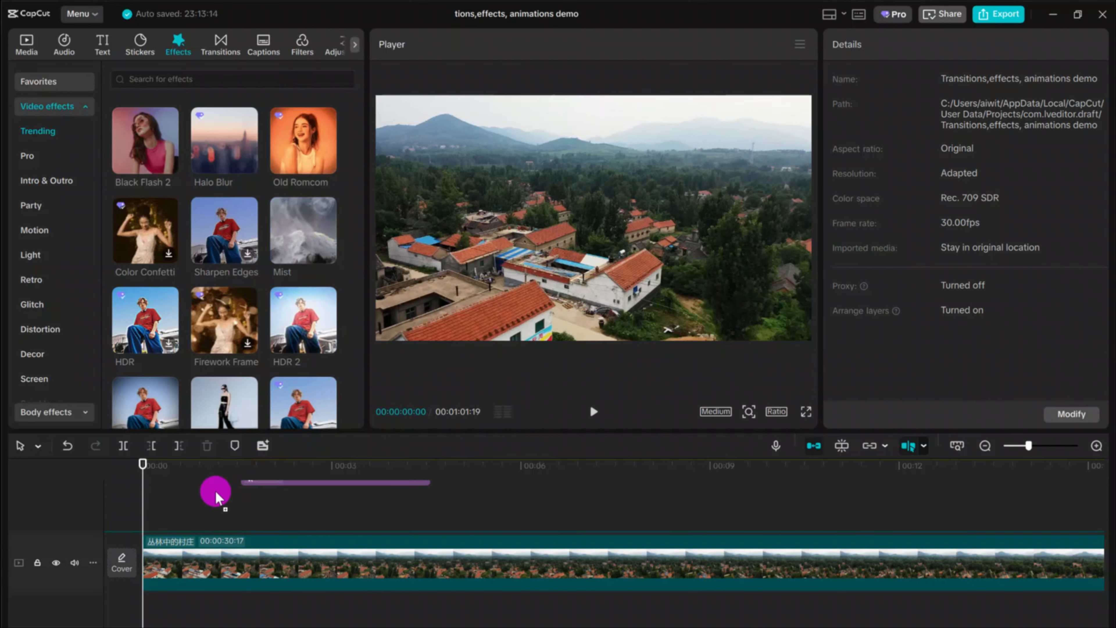
left_click_drag(145, 509, 143, 508)
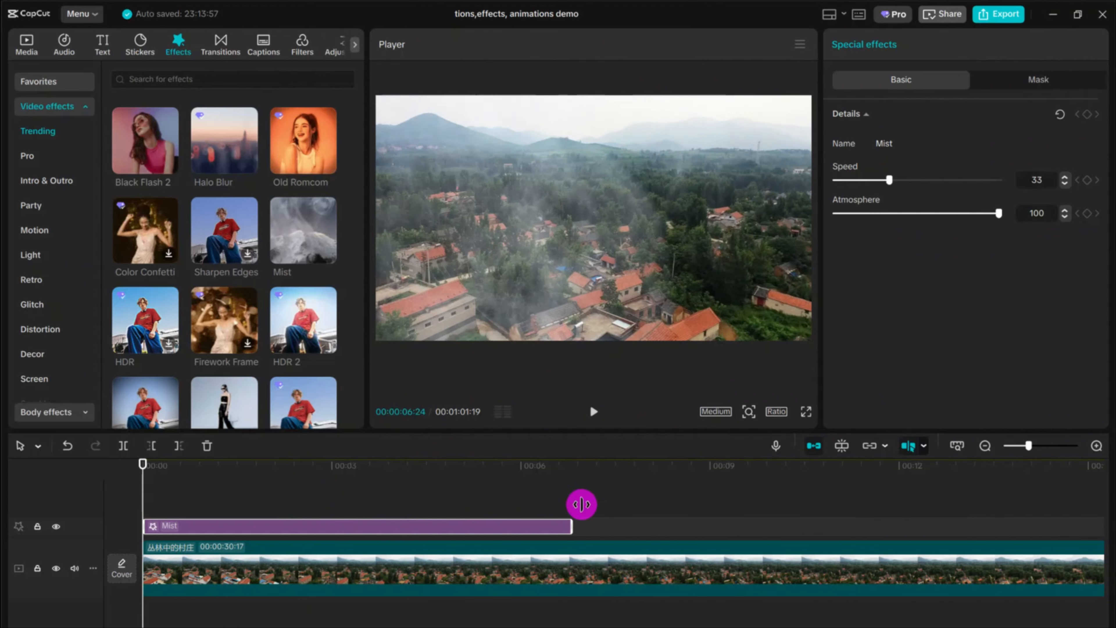
left_click_drag(1085, 522, 349, 528)
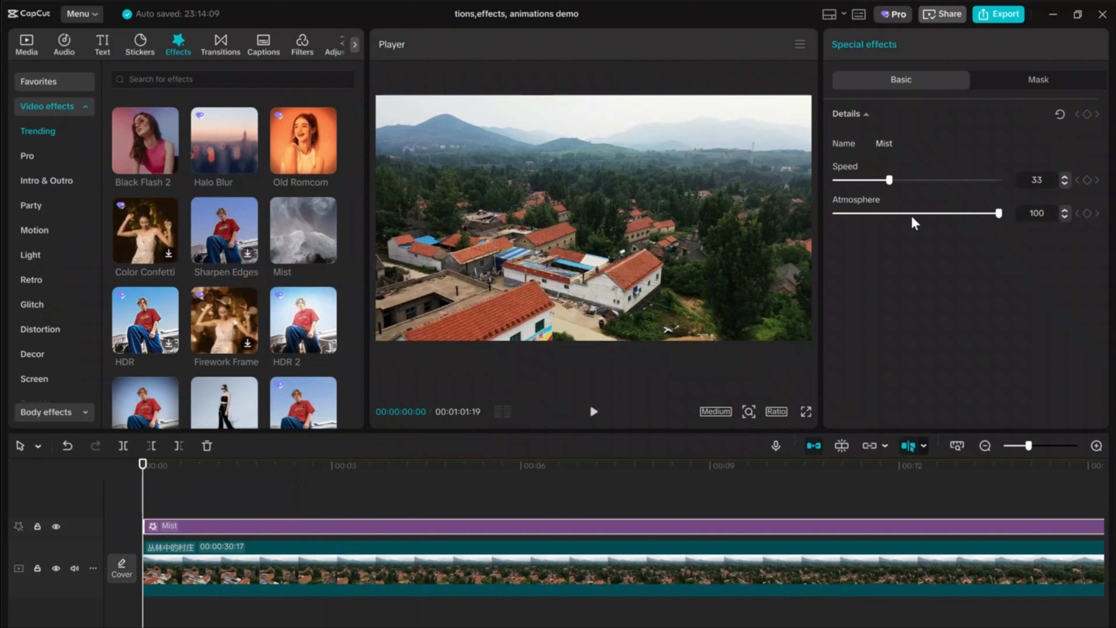
- Set the Mist effect's Atmosphere to 47 and play the clip from the start
left_click(339, 466)
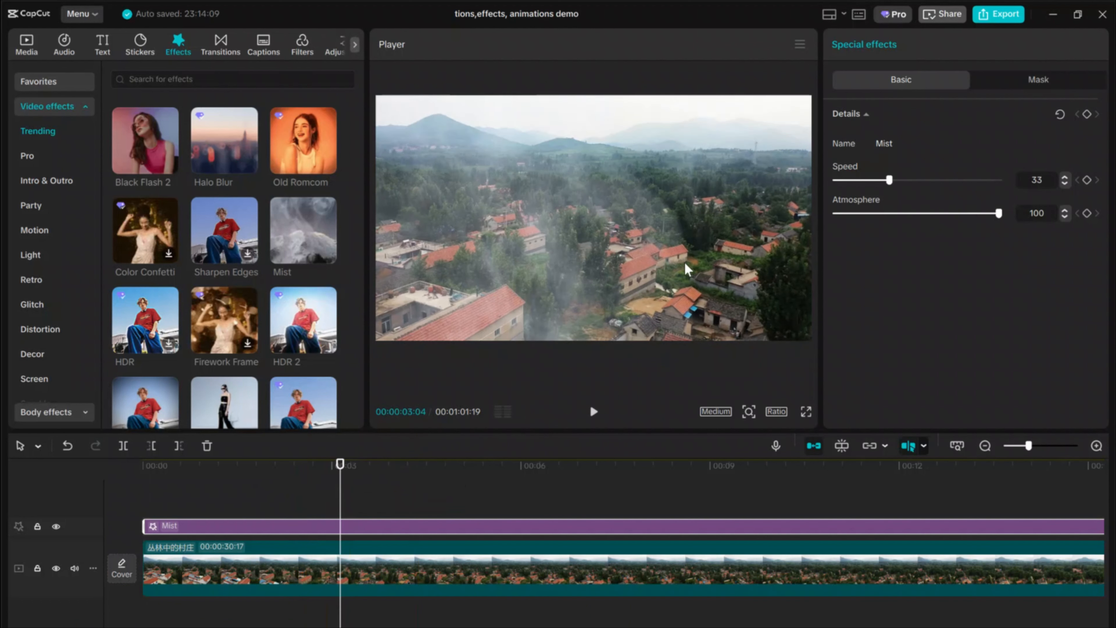
left_click(883, 213)
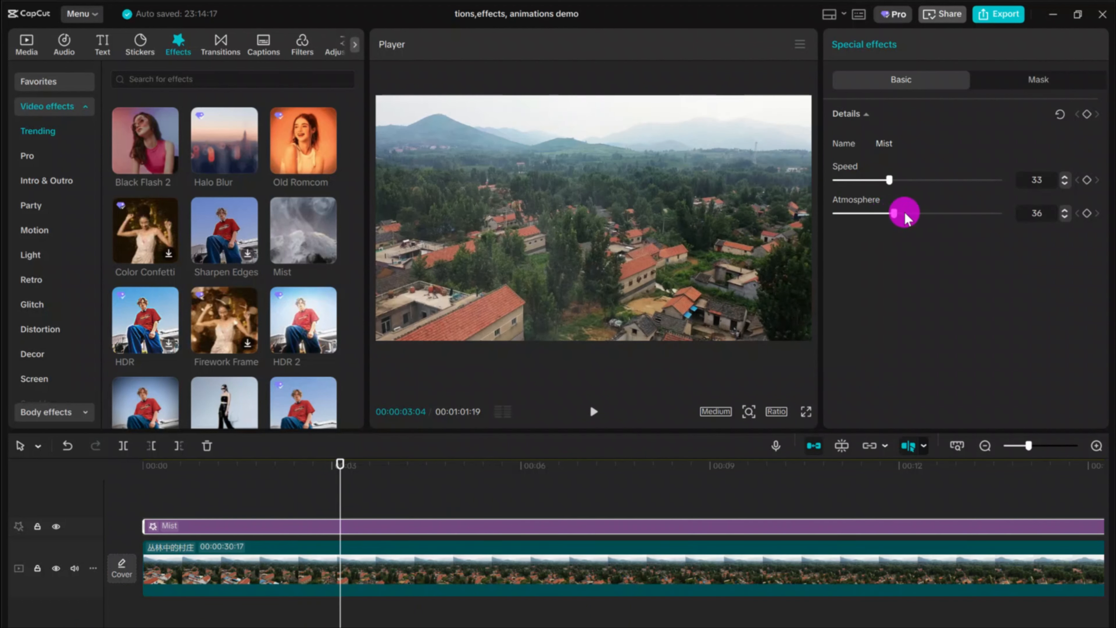
mouse_move(904, 212)
left_mouse_down()
mouse_move(885, 219)
mouse_move(915, 212)
left_mouse_up()
left_click(142, 475)
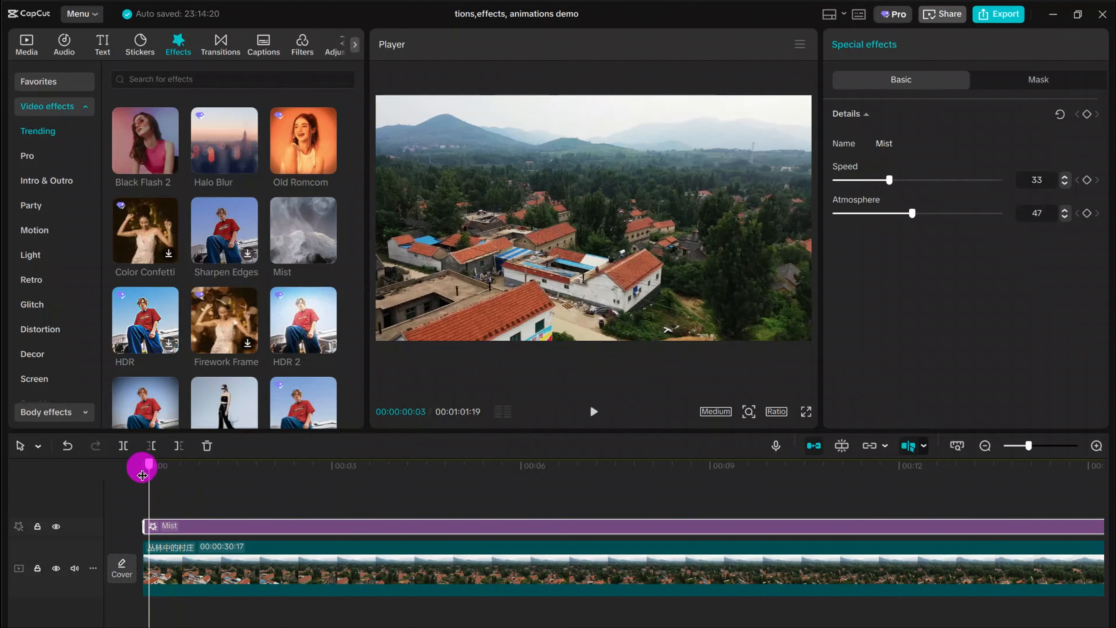
left_click(594, 413)
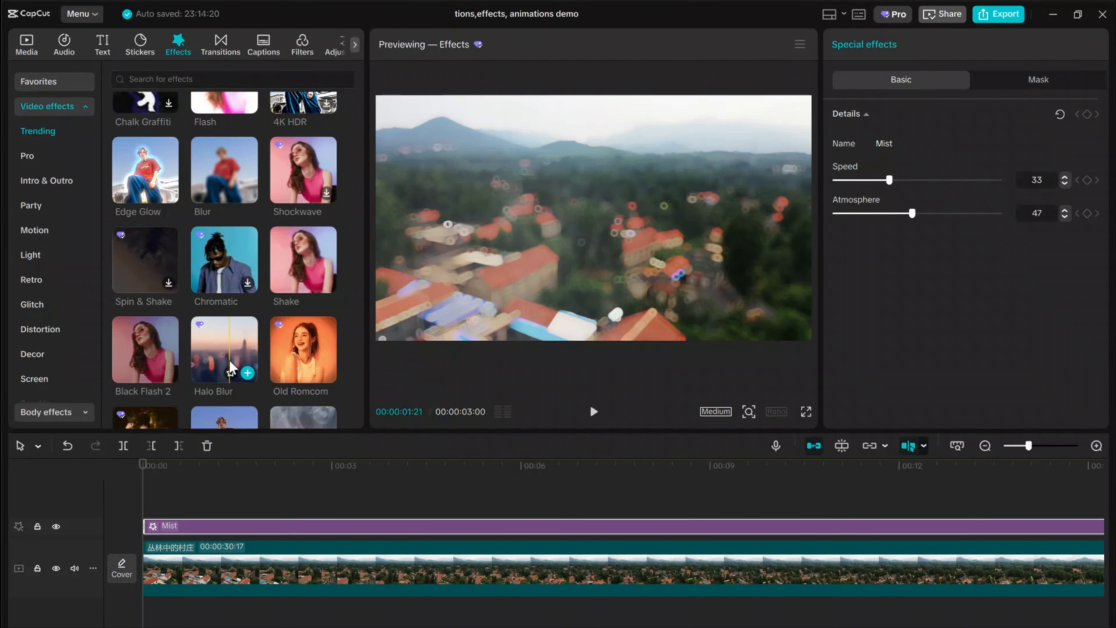
- Add the Halo Blur effect above Mist at the timeline start and the Flash effect further along the same track, at about 4.6 seconds
left_click_drag(231, 355, 224, 499)
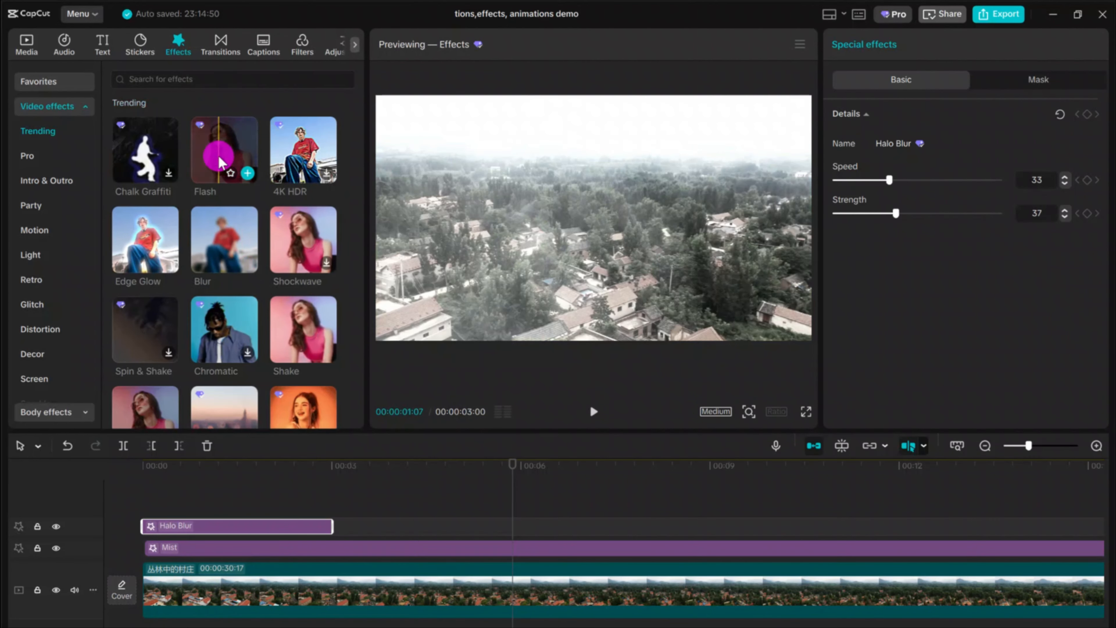
left_click_drag(221, 162, 434, 527)
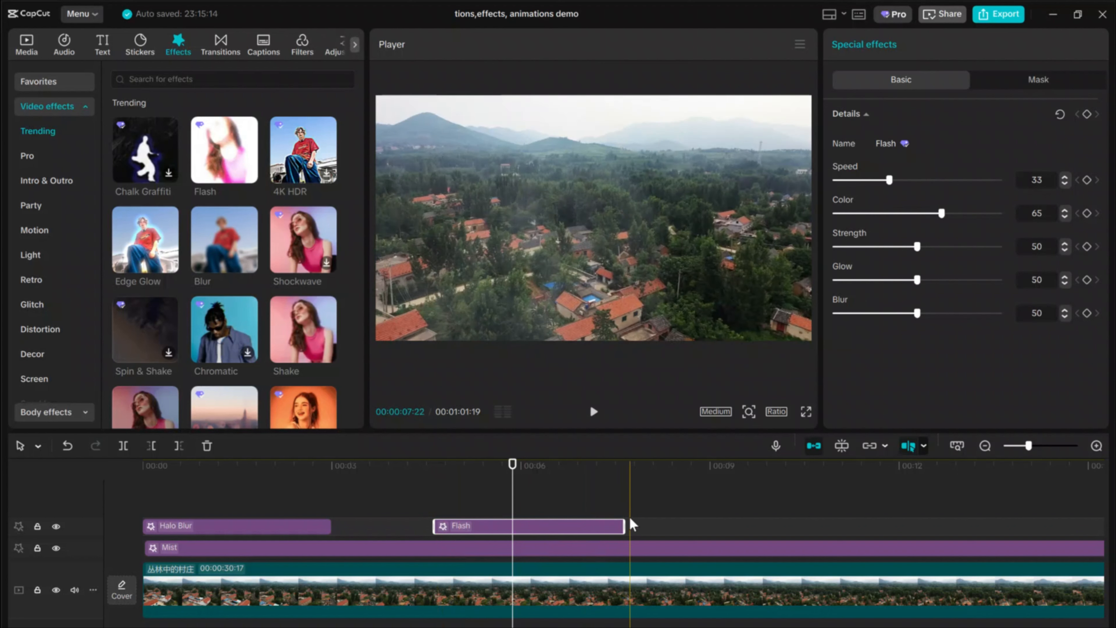
- Shorten the Flash effect by trimming its end, and play the timeline from the start to check the stacked effects
left_click_drag(563, 526, 514, 526)
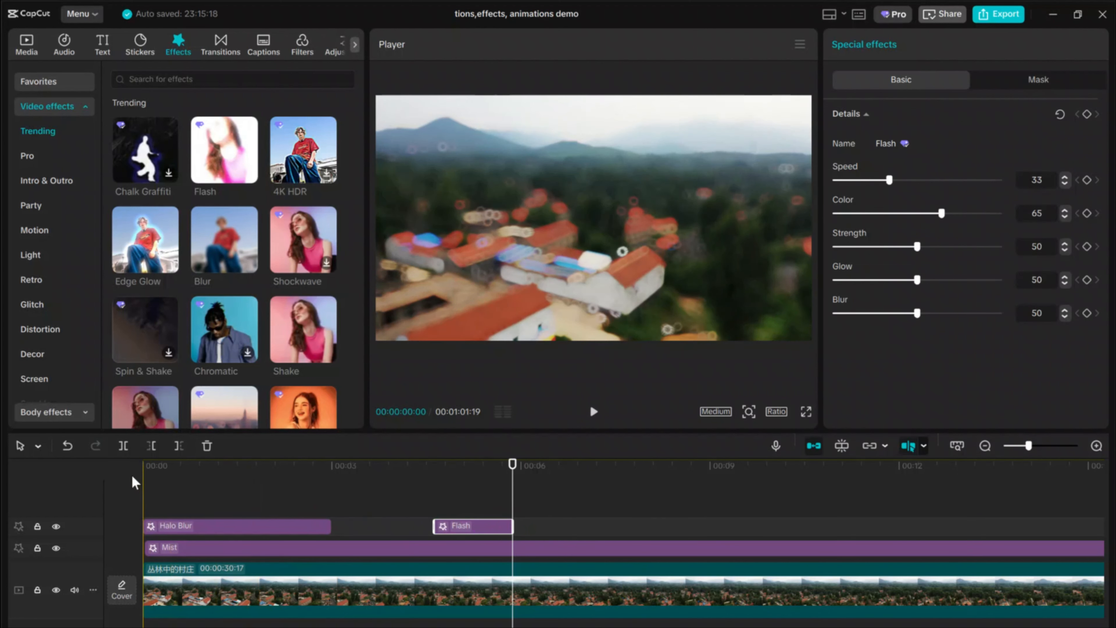
left_click(149, 474)
left_click(593, 411)
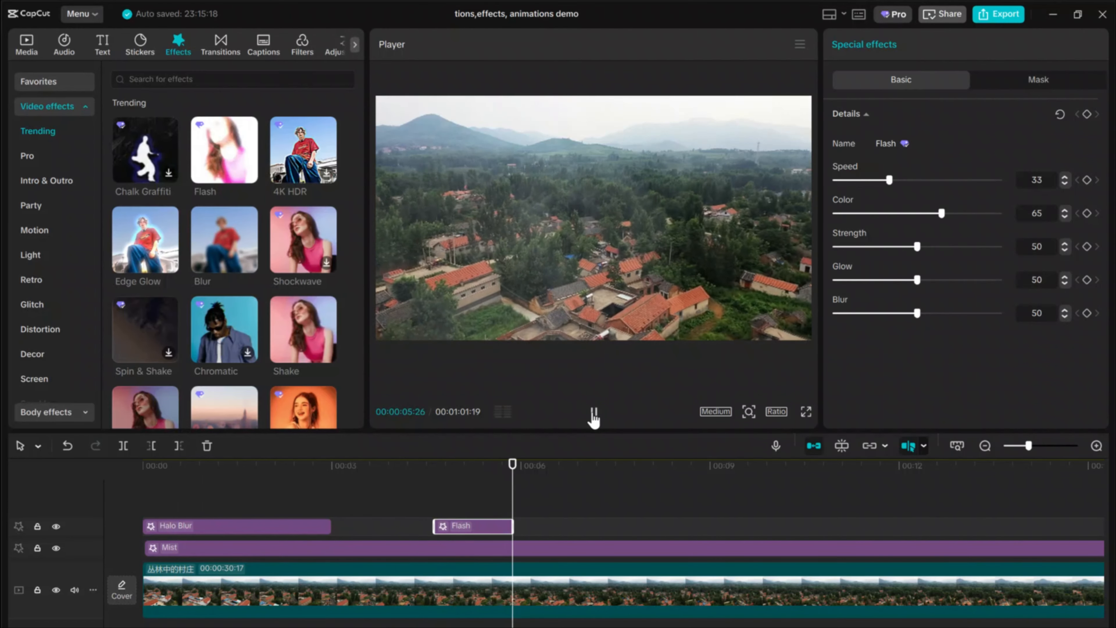
left_click(593, 411)
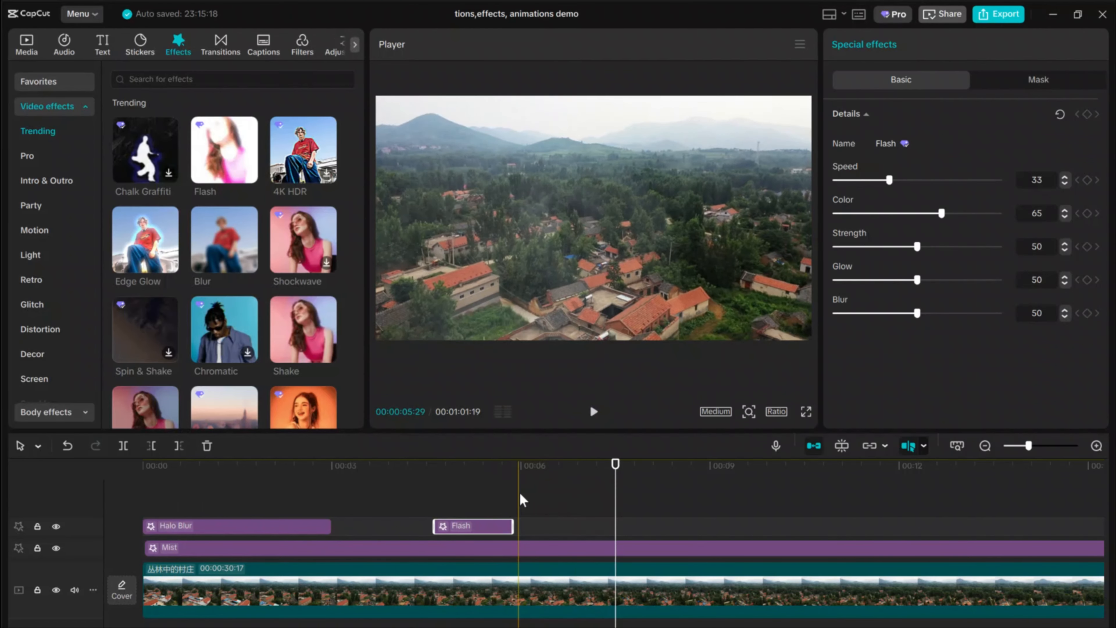
left_click_drag(513, 528, 485, 530)
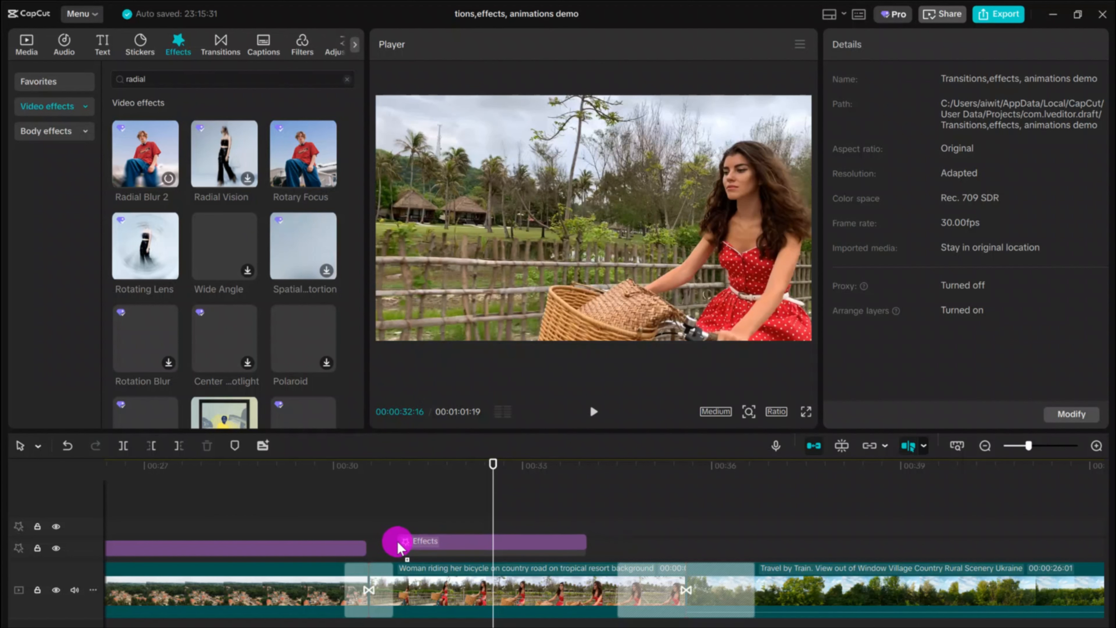
- Add the Radial Blur 2 effect above the clip of the woman riding her bicycle and reduce its Strength
left_click_drag(397, 547, 398, 546)
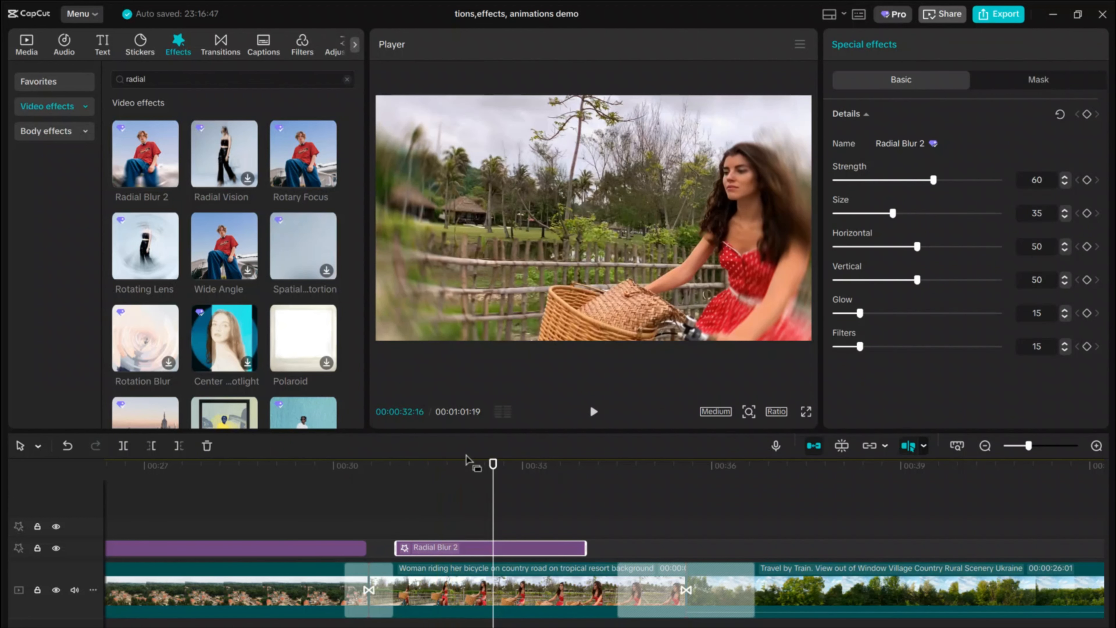
left_click(872, 181)
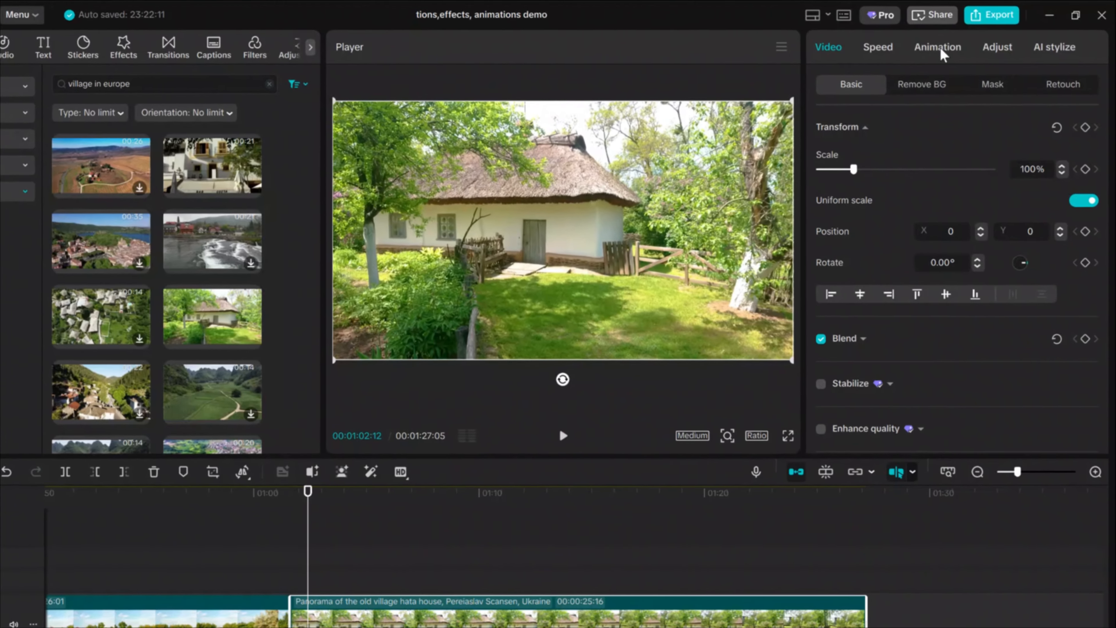
- Apply the Slide Right entrance animation to the old village house clip and play back its start
left_click(949, 45)
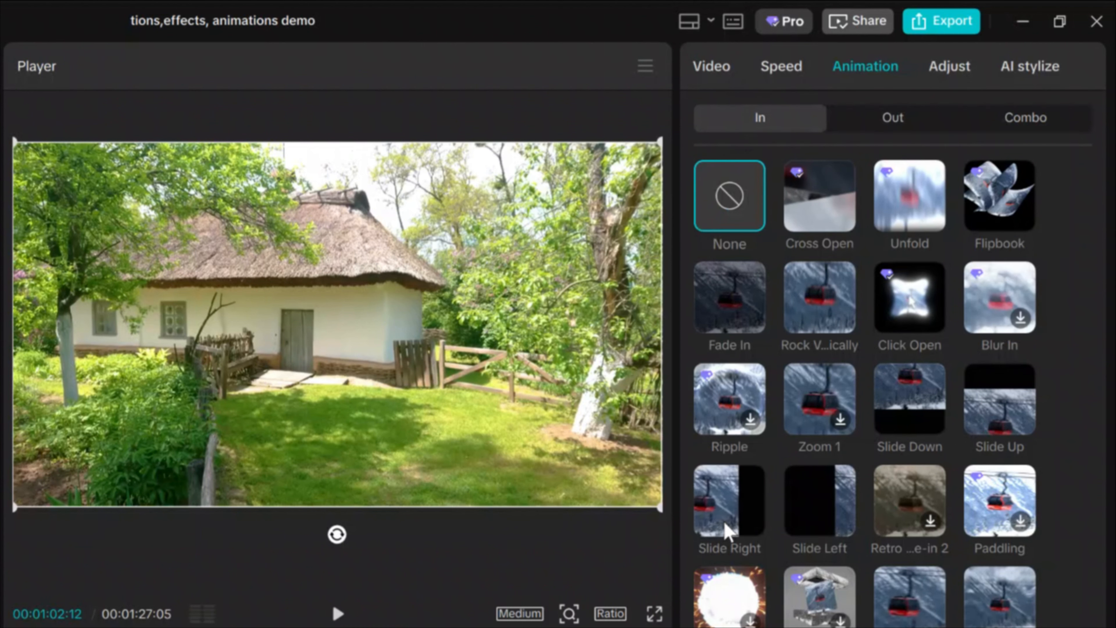
left_click(726, 532)
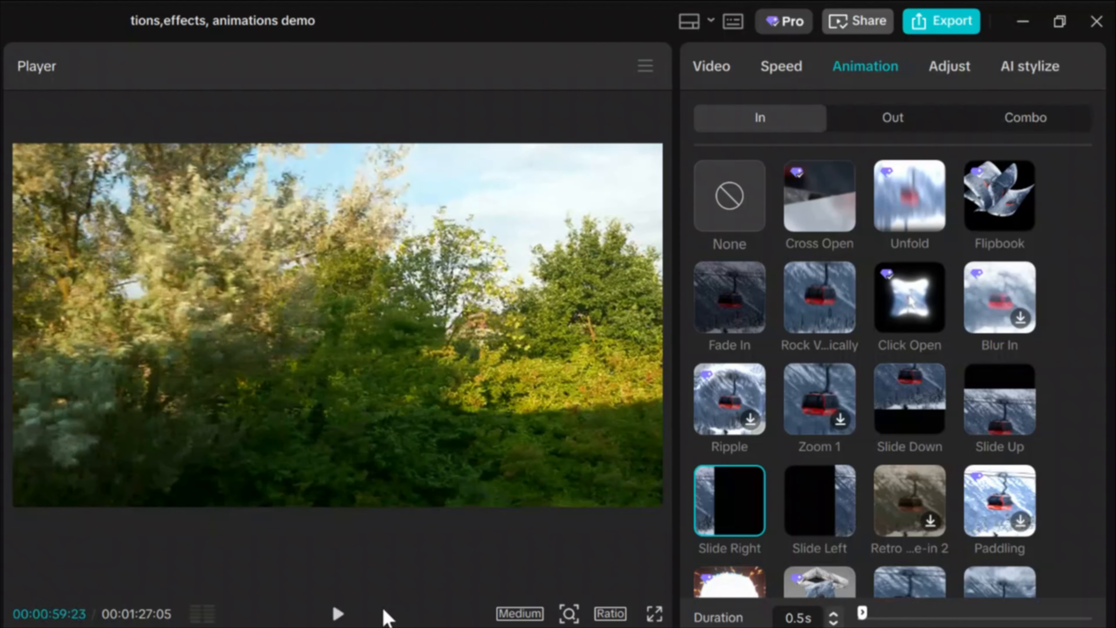
left_click(338, 613)
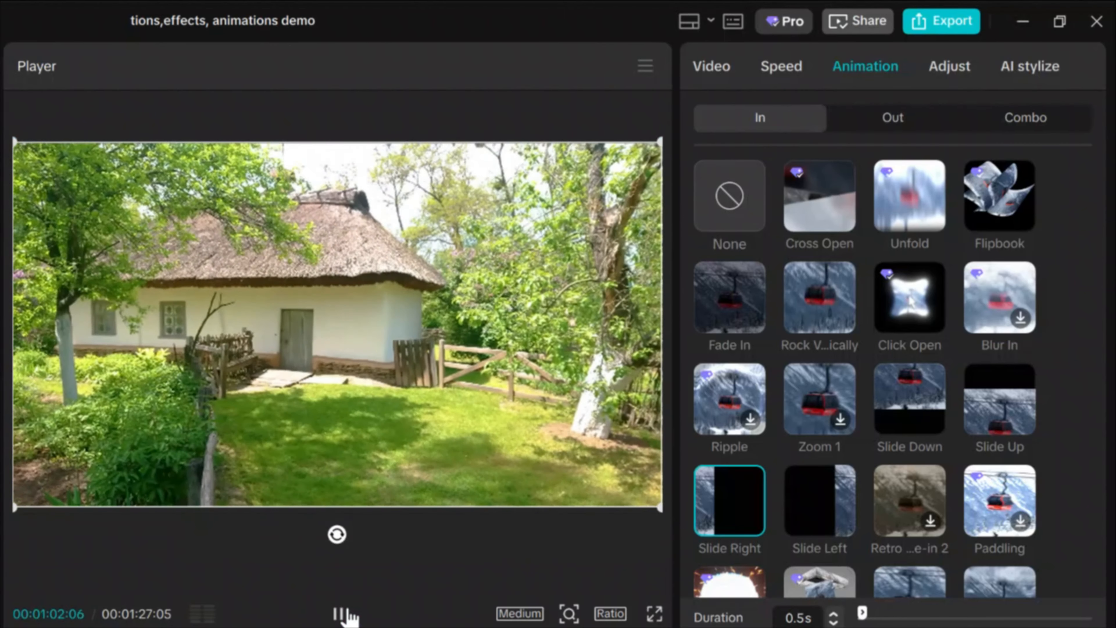
left_click(345, 614)
left_click(346, 615)
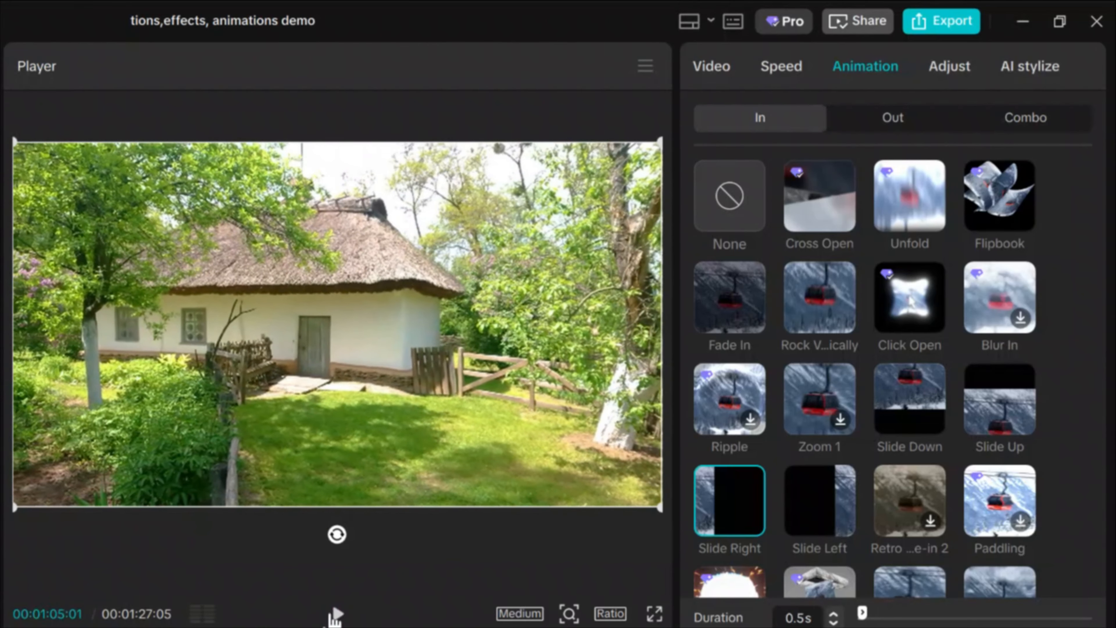
left_click(346, 614)
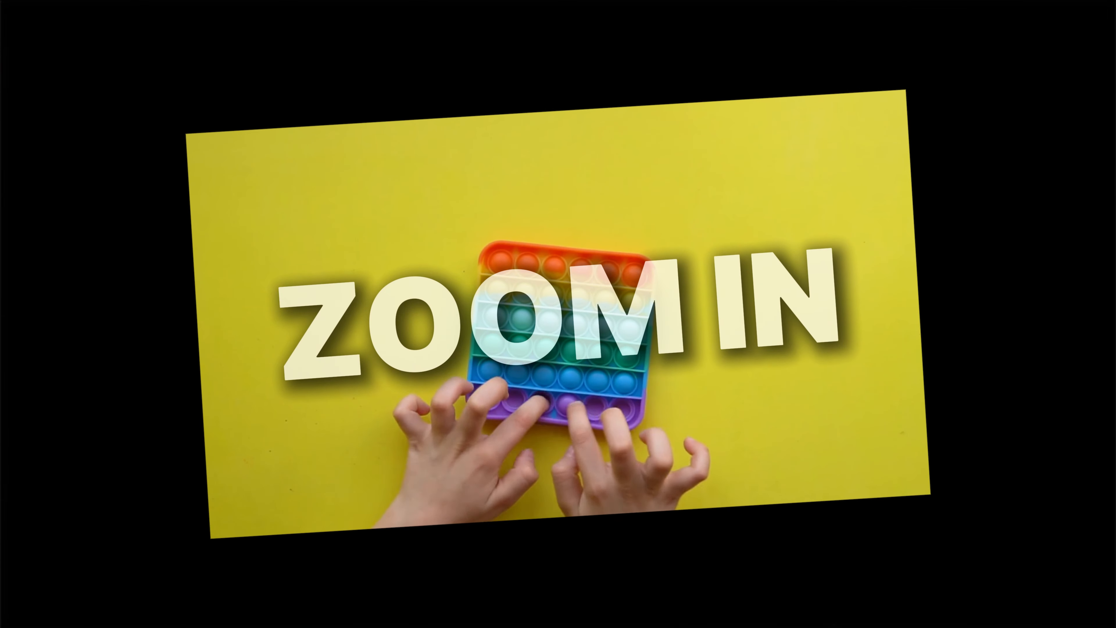